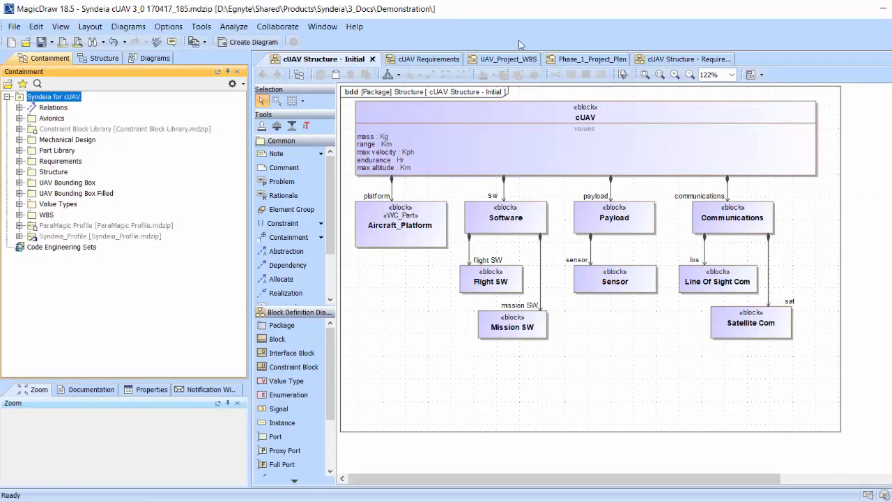
# Open the plugin and resource manager from the Help menu, then close it
pyautogui.click(355, 27)
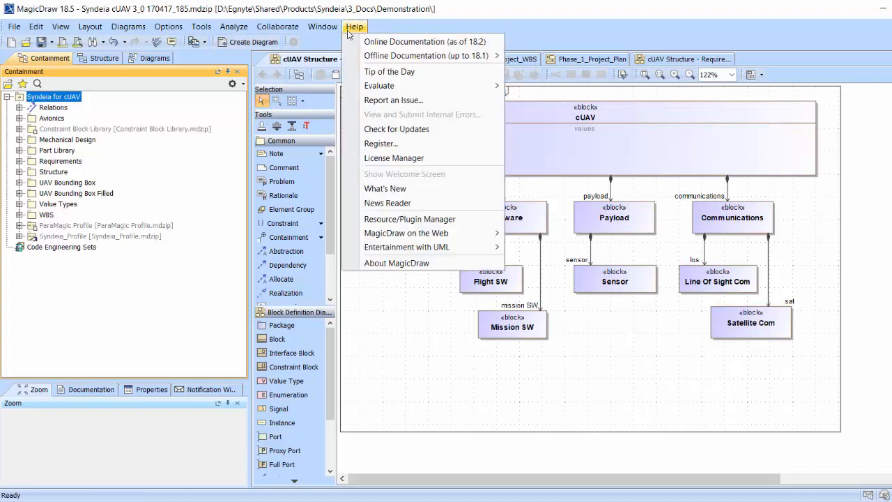
pyautogui.click(428, 221)
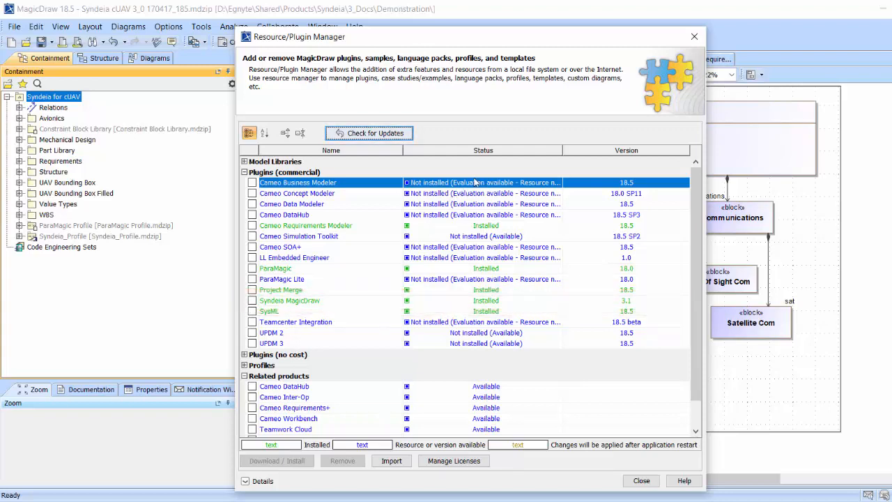
pyautogui.click(698, 36)
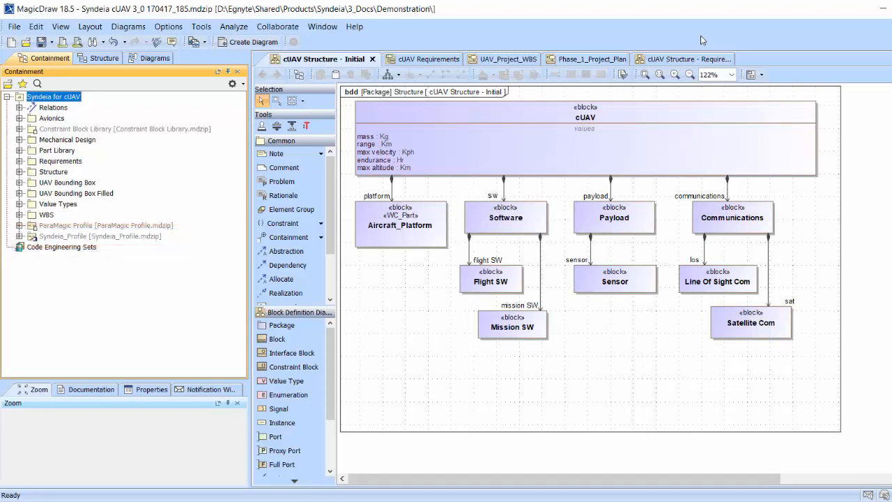
# Launch the Syndeia Dashboard from the Syndeia for cUAV package's context menu
pyautogui.rightClick(47, 100)
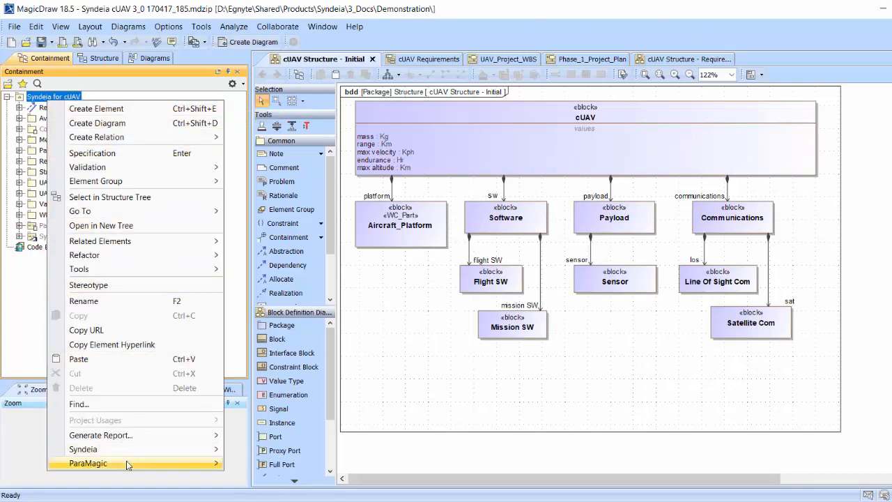
pyautogui.moveTo(125, 449)
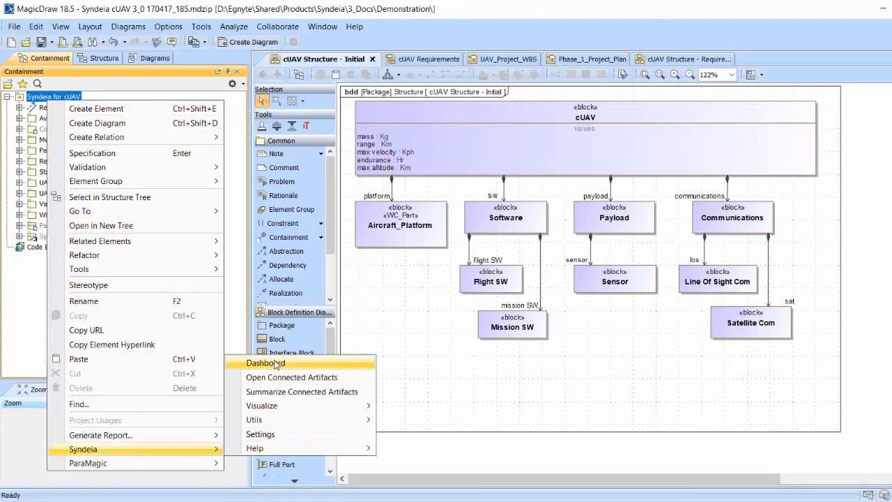
pyautogui.click(276, 363)
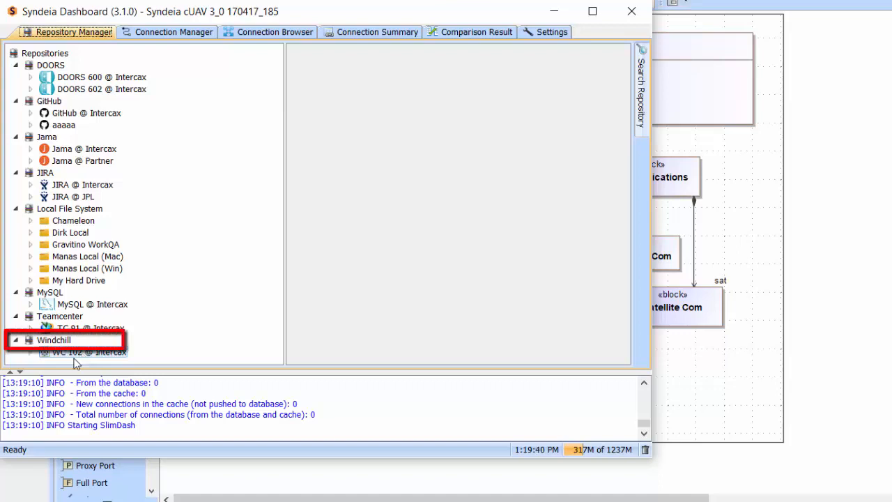
# Add a Windchill repository named WC_2 with the pasted server URL and user credentials, and connect
pyautogui.click(49, 341)
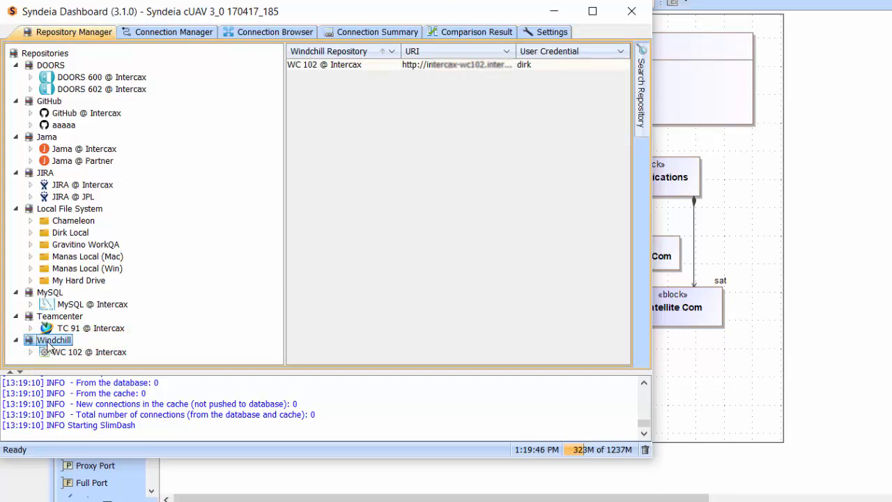
pyautogui.rightClick(47, 341)
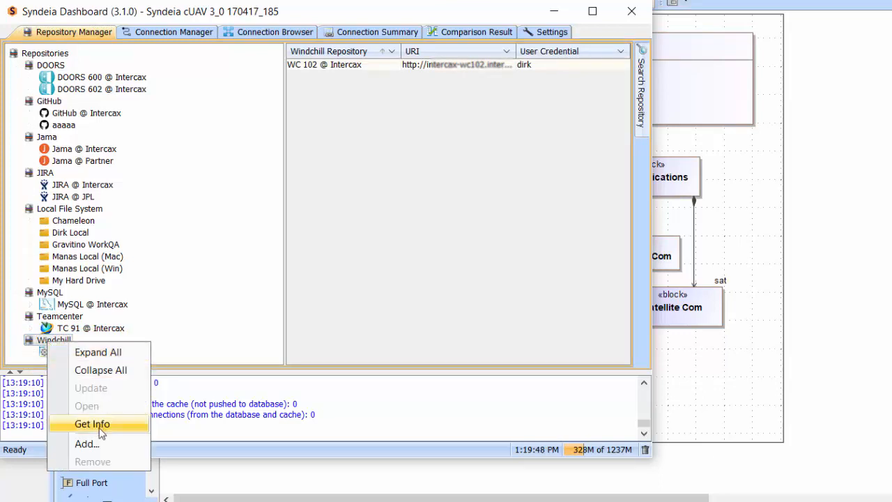
pyautogui.click(83, 444)
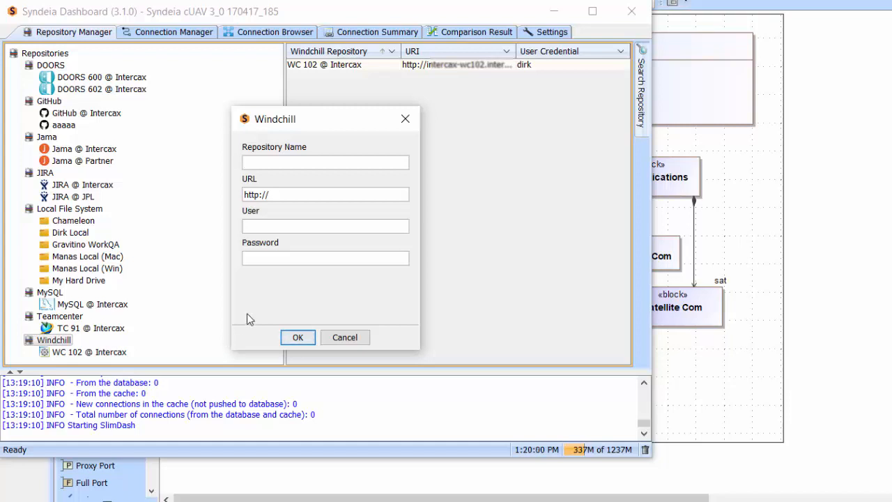
pyautogui.write('WC_2')
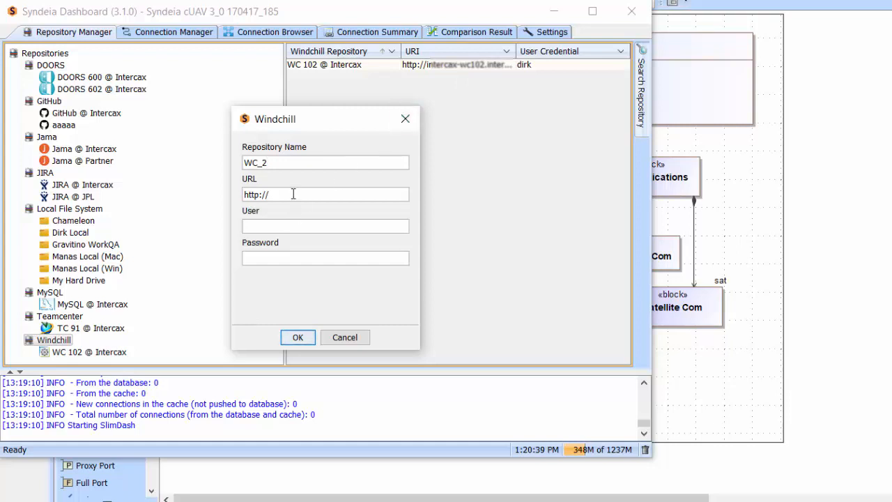
pyautogui.moveTo(272, 195); pyautogui.dragTo(235, 198)
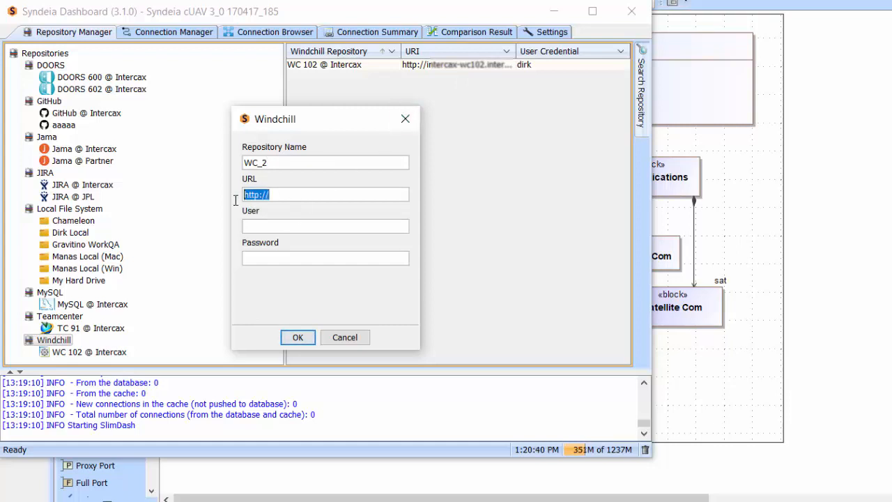
pyautogui.write('http://intercax-wc102.intercax.com:8080/Windchill')
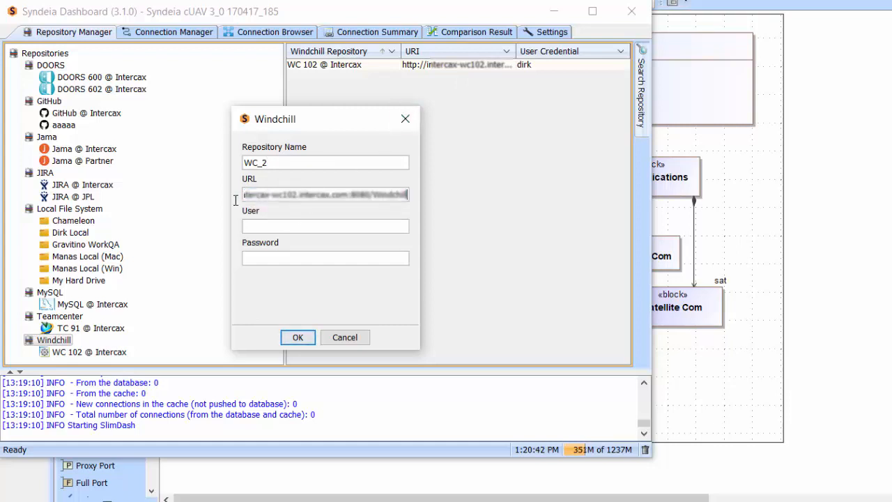
pyautogui.click(265, 223)
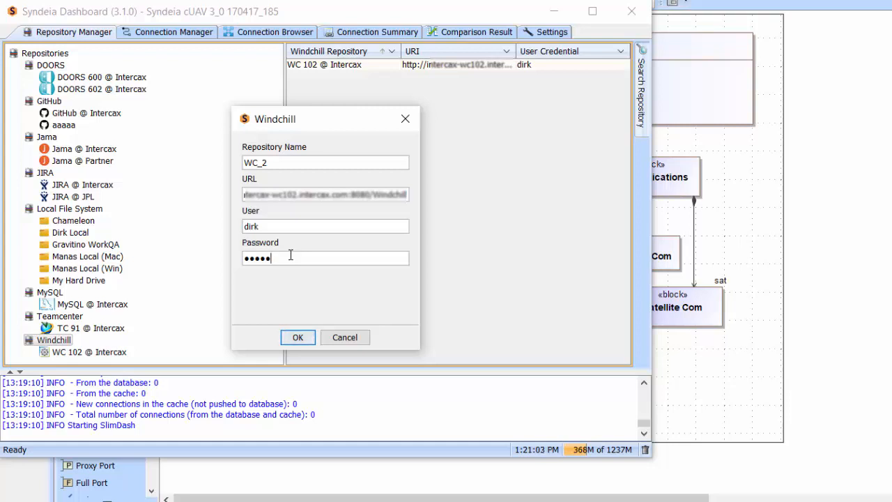
pyautogui.click(295, 345)
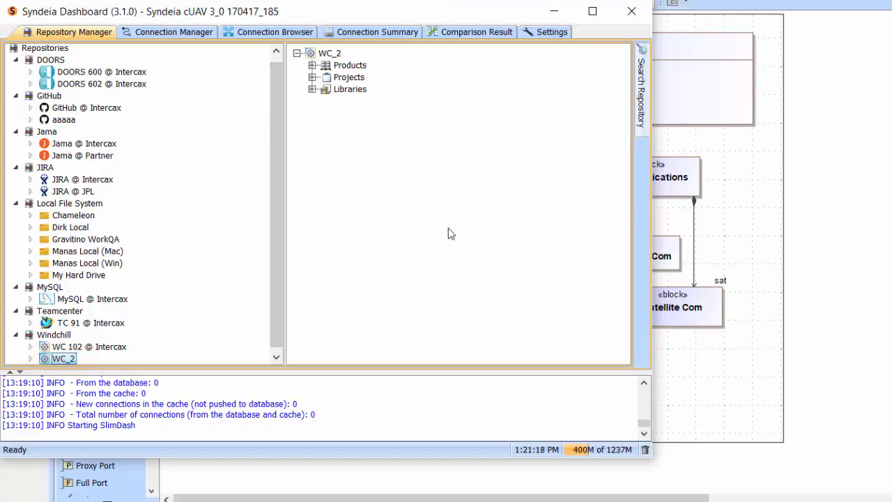
# Expand WC_2's Products node and switch to the Settings tab's store settings
pyautogui.click(312, 65)
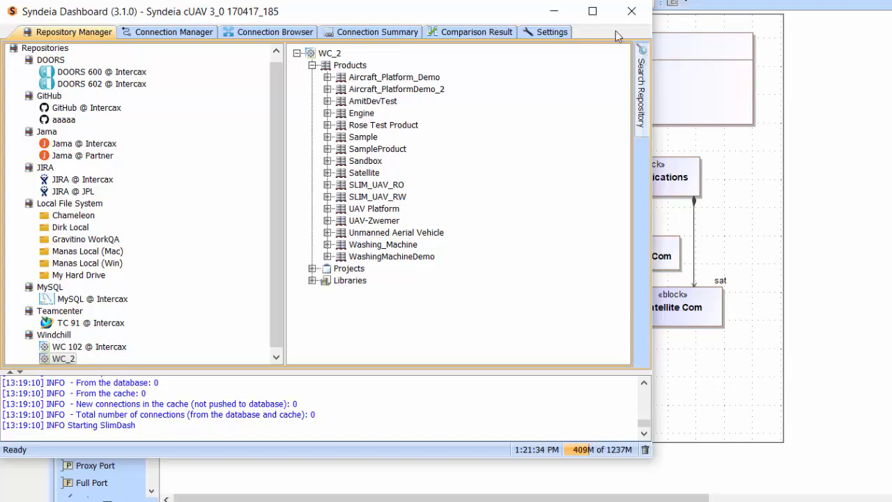
pyautogui.click(568, 32)
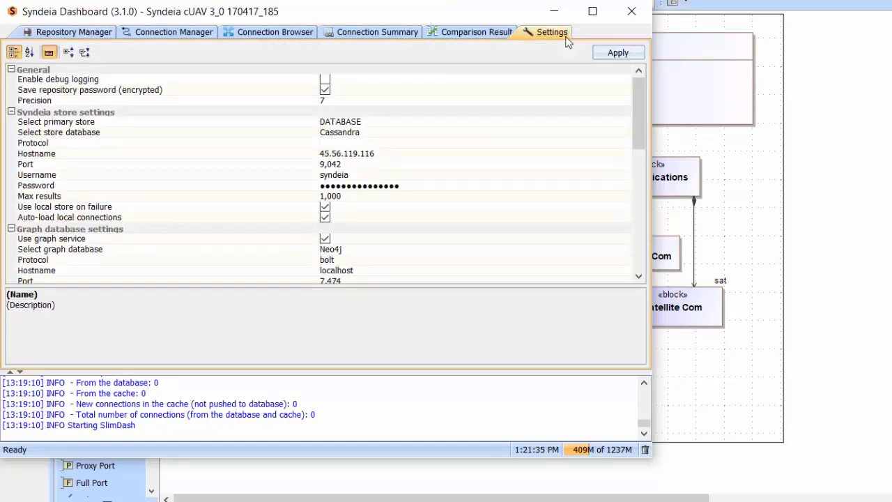
# Keep DATABASE as the selected primary store in the dropdown
pyautogui.click(526, 122)
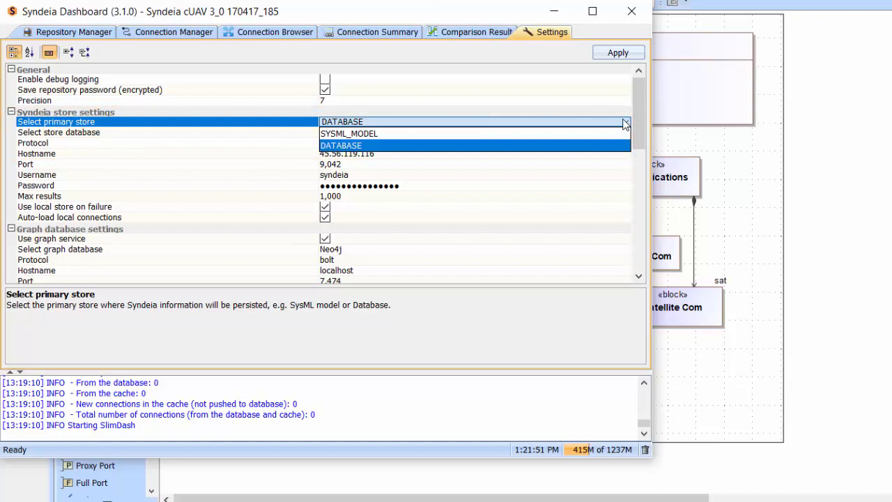
pyautogui.click(546, 147)
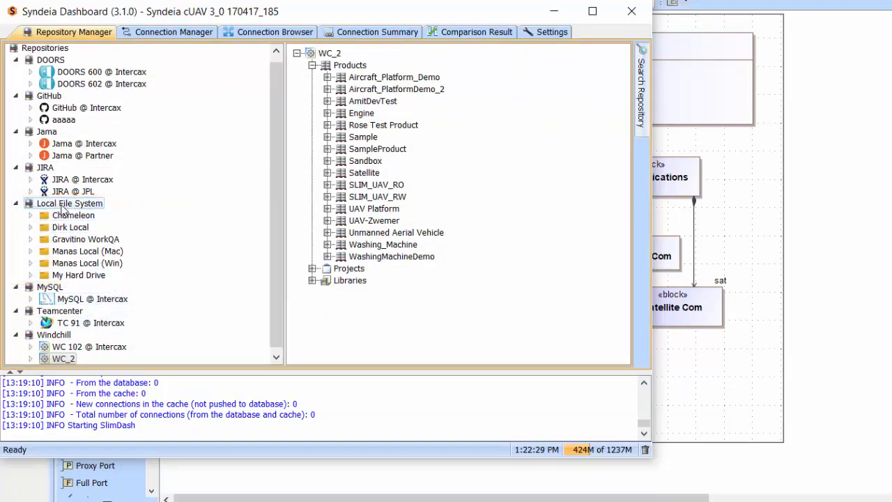
pyautogui.rightClick(62, 210)
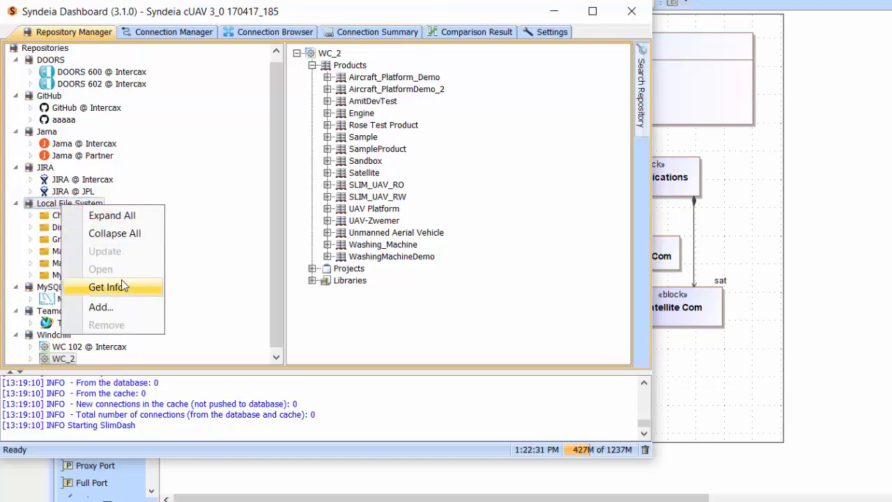
pyautogui.click(102, 307)
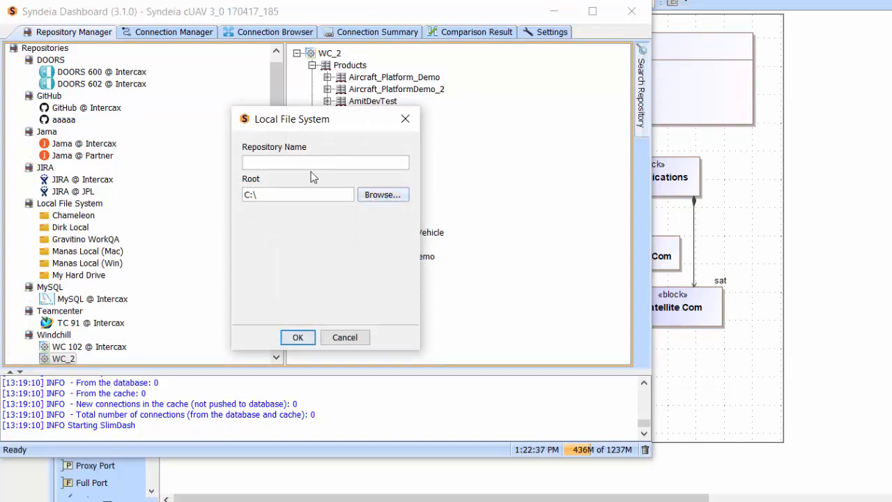
pyautogui.click(391, 194)
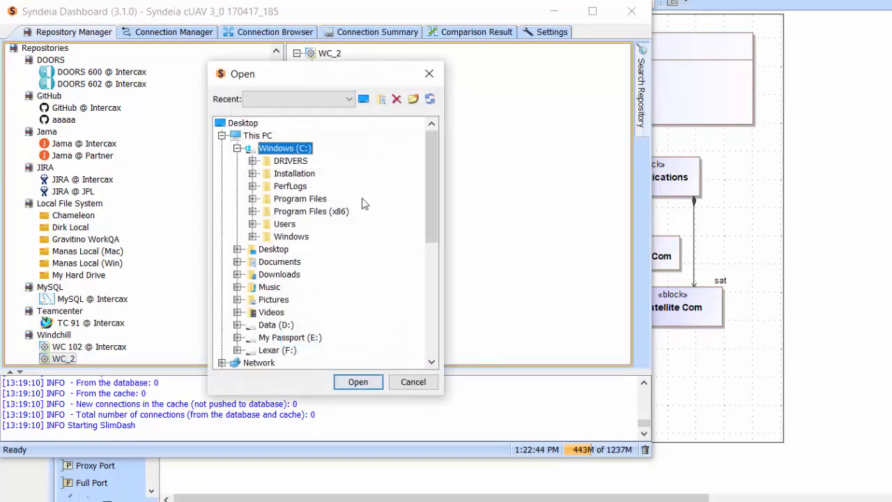
pyautogui.click(255, 263)
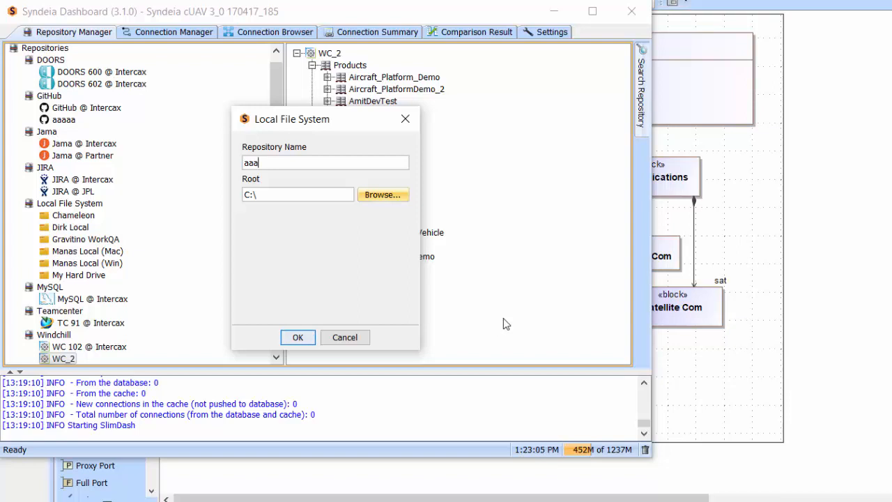
pyautogui.click(355, 337)
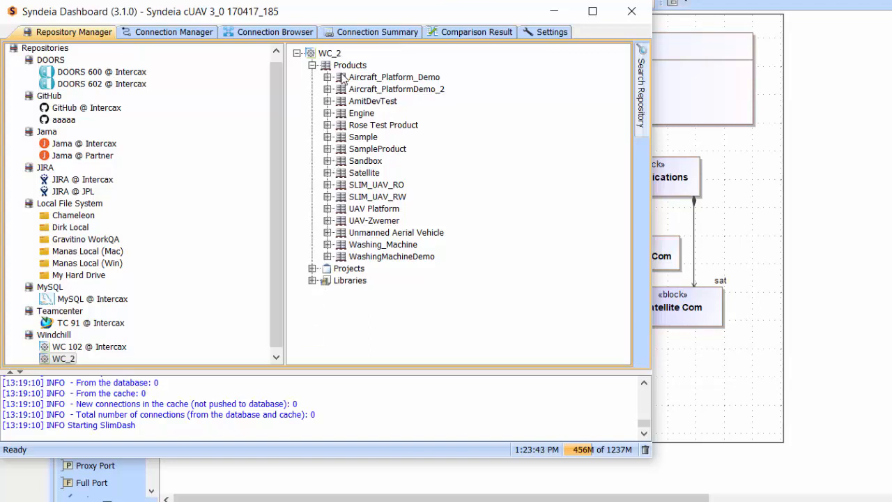
# Fetch all 82 connections in Connection Summary, scroll the list, and return to Repository Manager
pyautogui.click(369, 32)
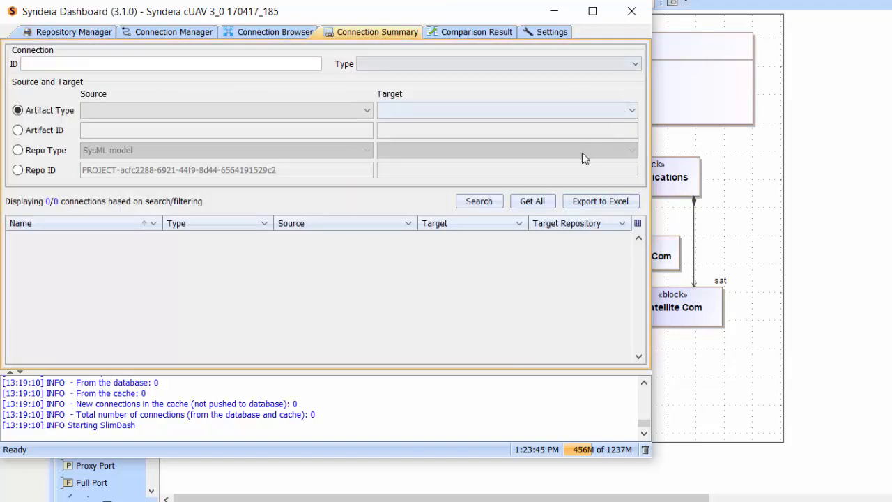
pyautogui.click(542, 205)
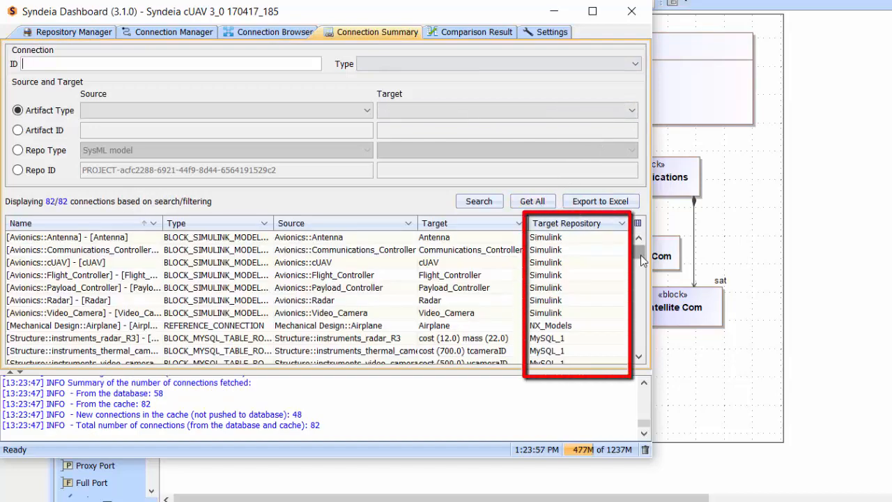
pyautogui.moveTo(640, 253); pyautogui.dragTo(643, 355)
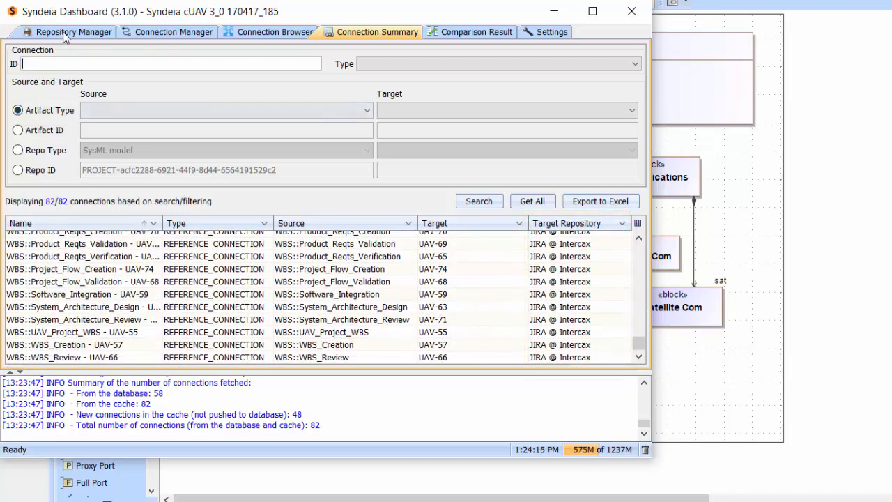
pyautogui.click(64, 34)
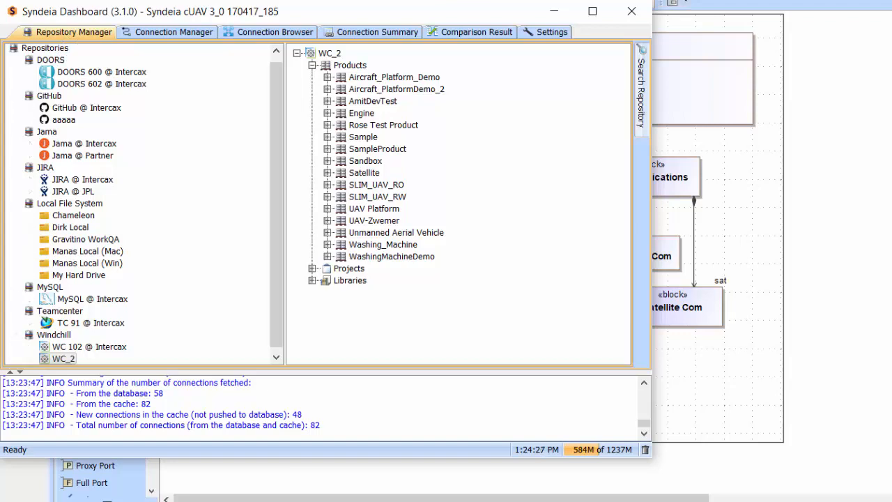
# Remove the WC_2 repository, then start a new Windchill repository named WC_2
pyautogui.rightClick(64, 359)
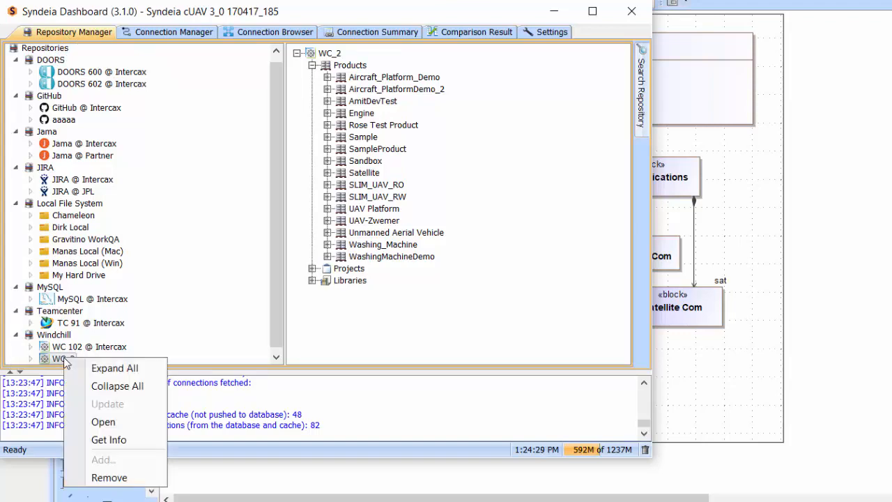
pyautogui.click(108, 478)
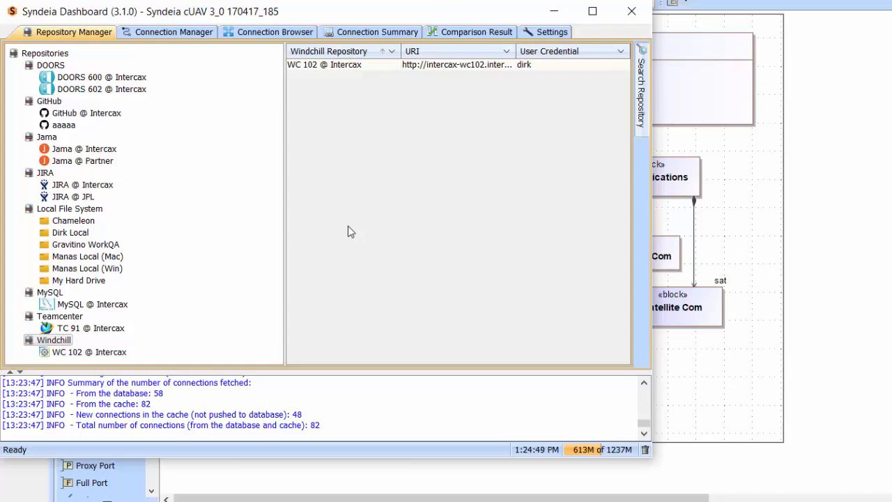
pyautogui.rightClick(60, 346)
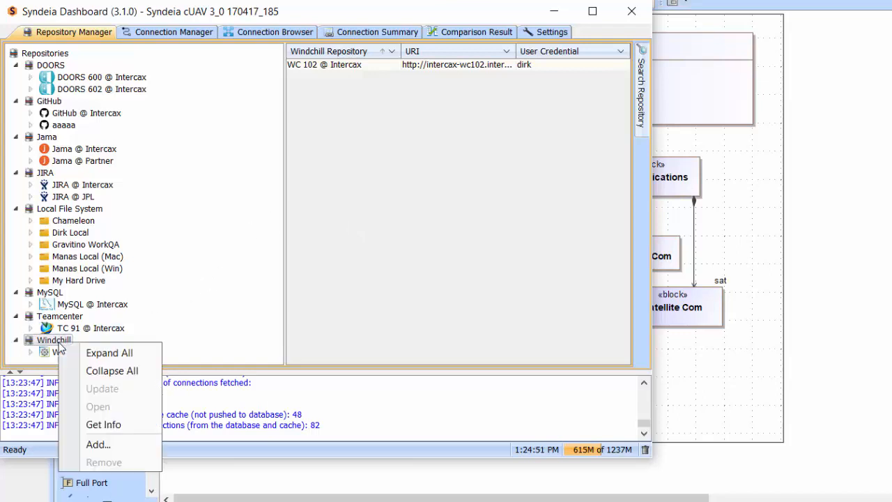
pyautogui.click(96, 444)
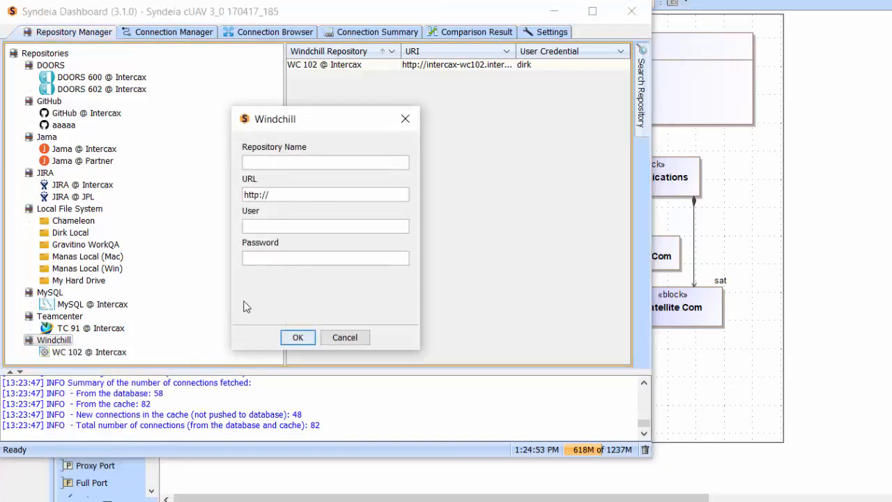
pyautogui.write('WC_2')
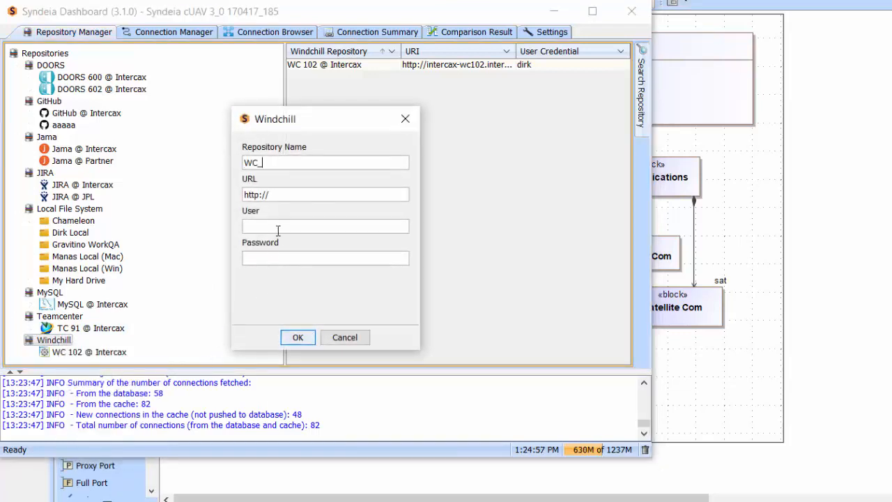